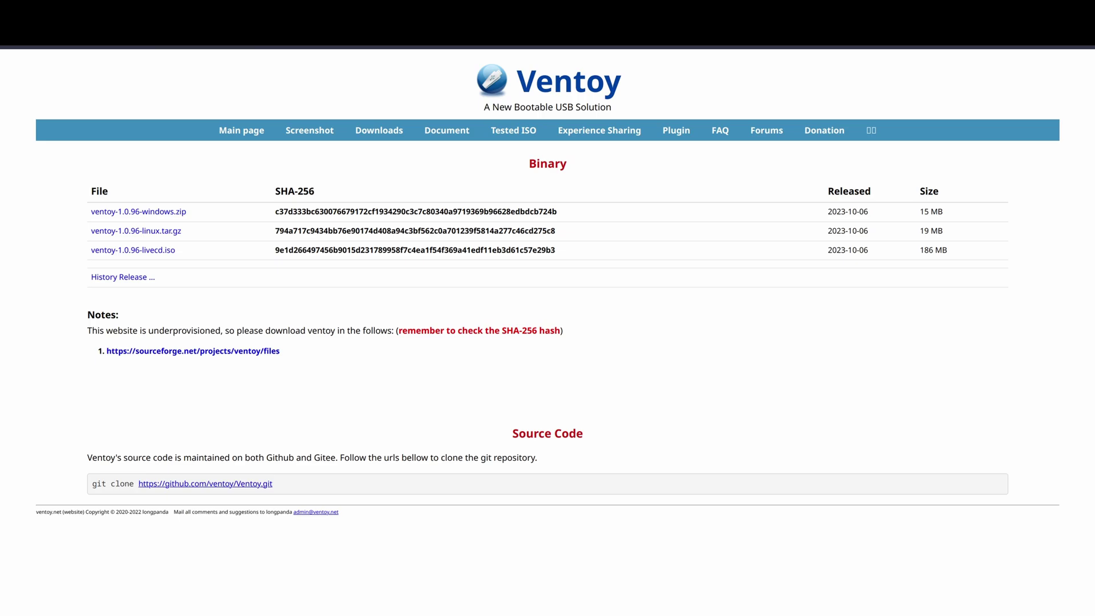
Scroll the Ventoy ISOs folder in Dolphin to the bottom and select Rocky-9.3-x86_64-boot.iso
key("alt+Tab")
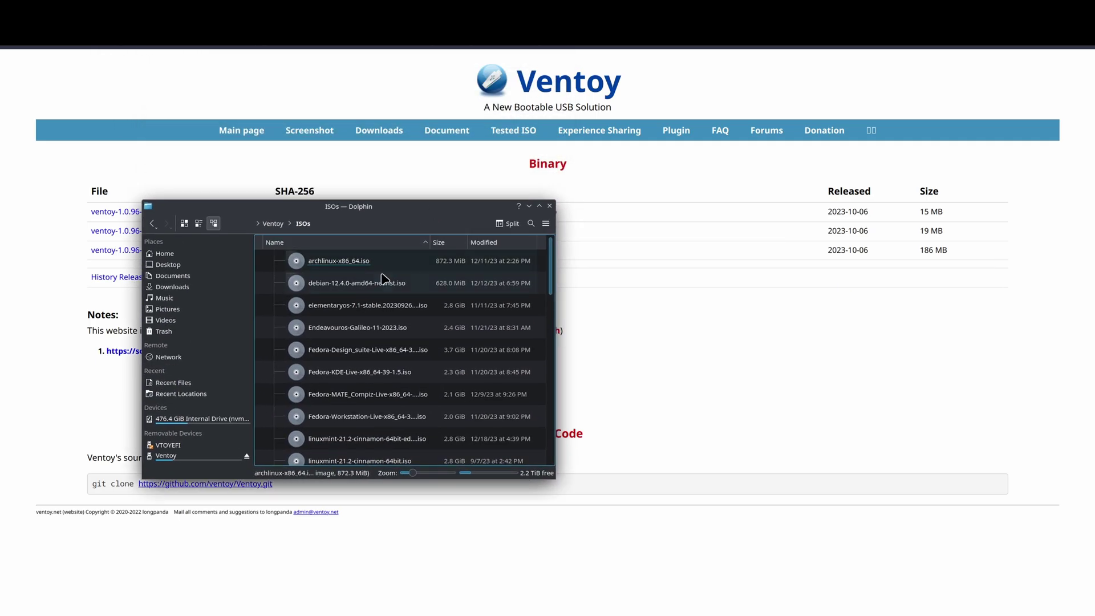
left_click_drag(551, 267, 563, 452)
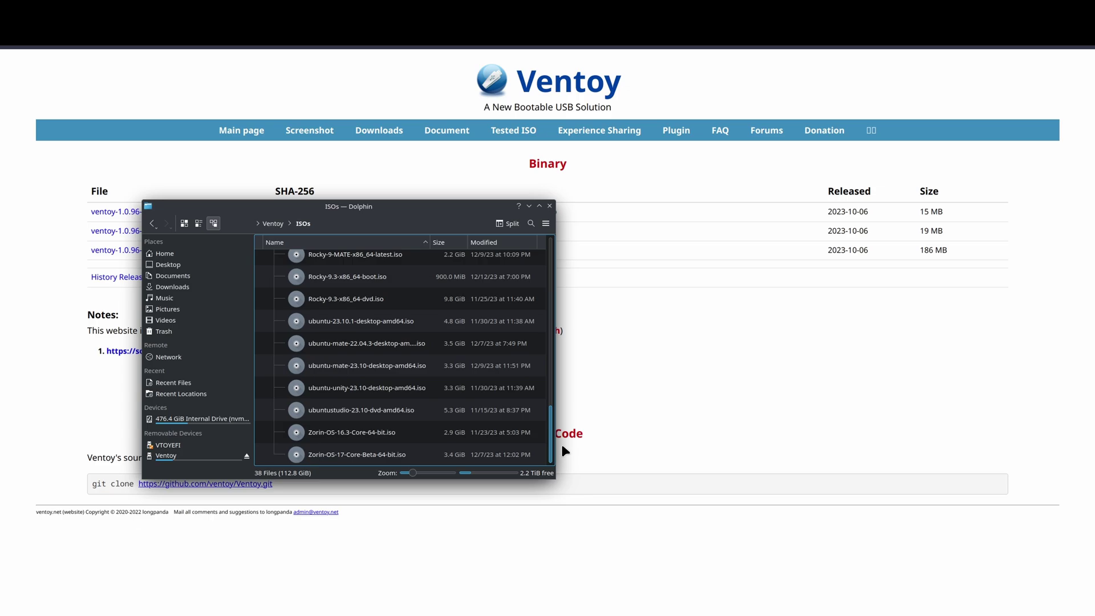
left_click(367, 285)
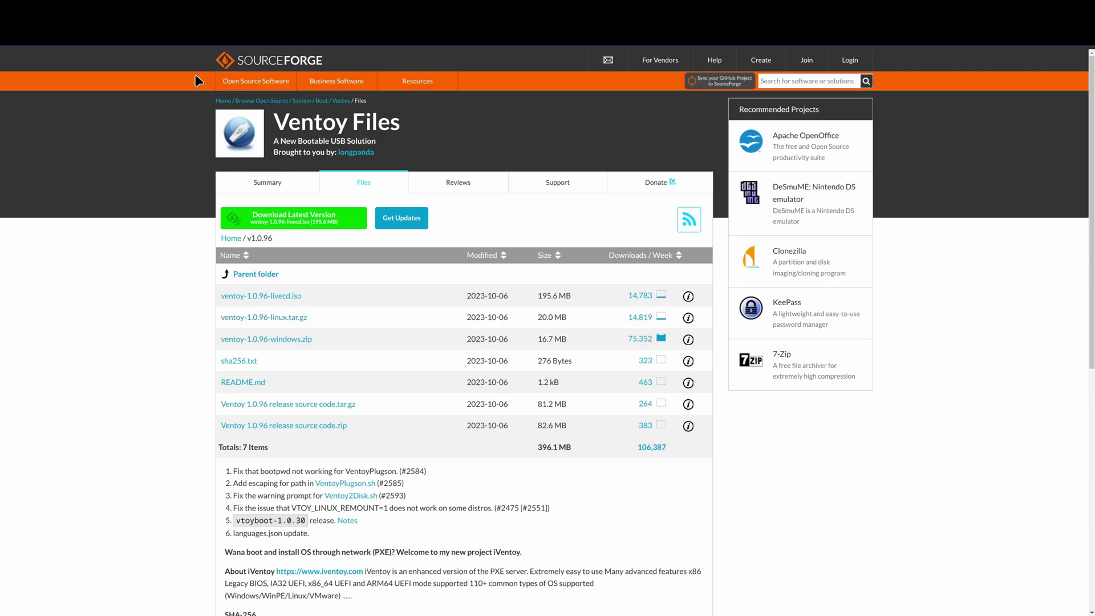
Go back from SourceForge to the ventoy.net Downloads page
key("alt+Left")
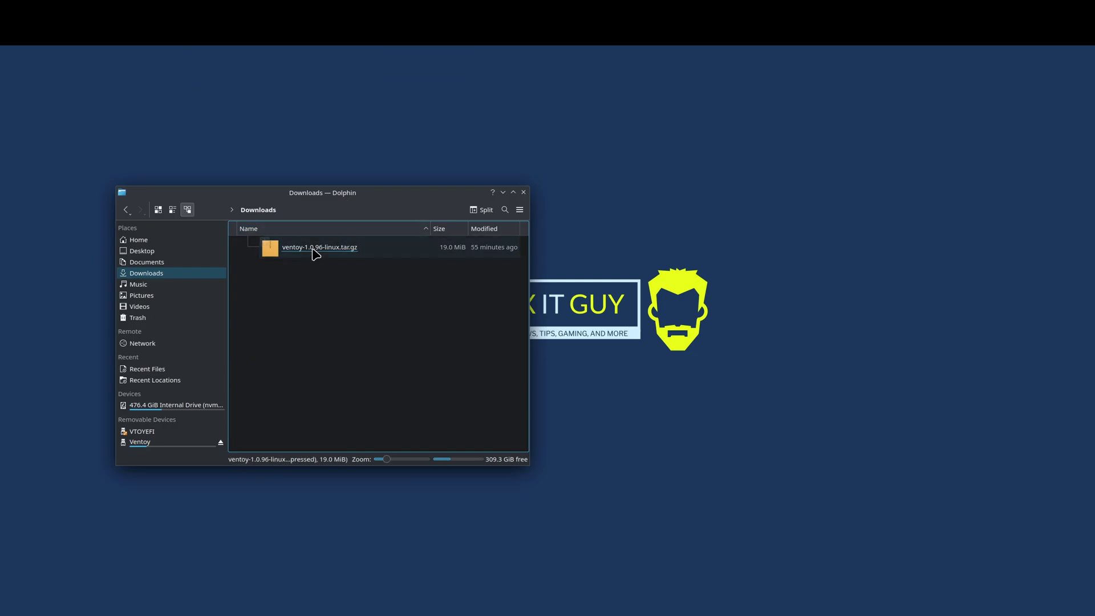
Extract the ventoy-1.0.96 folder from ventoy-1.0.96-linux.tar.gz into Downloads with Ark
left_click(307, 254)
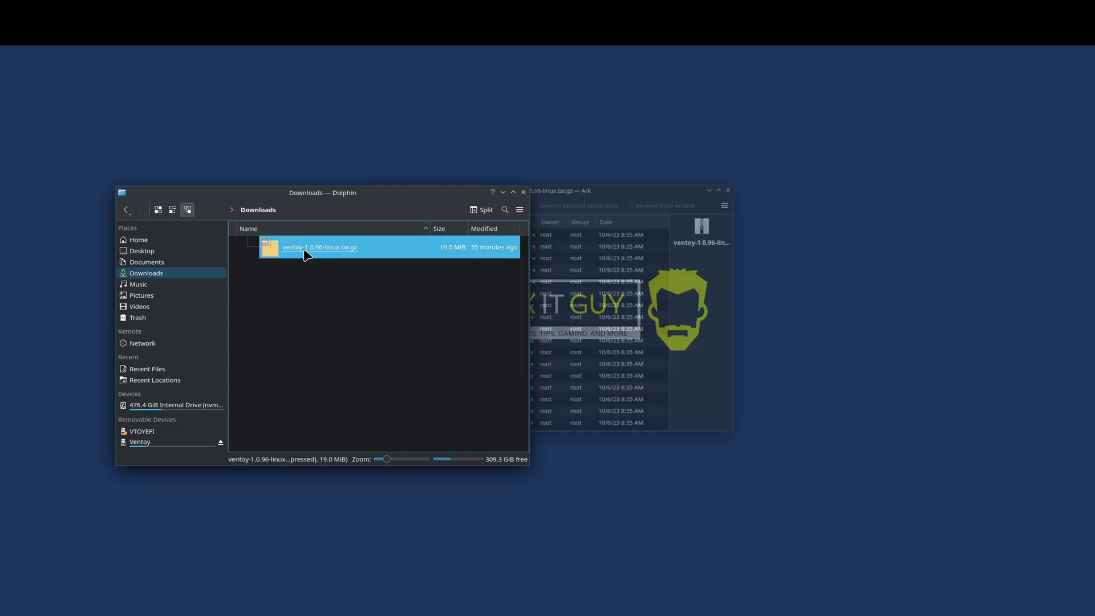
left_click(629, 184)
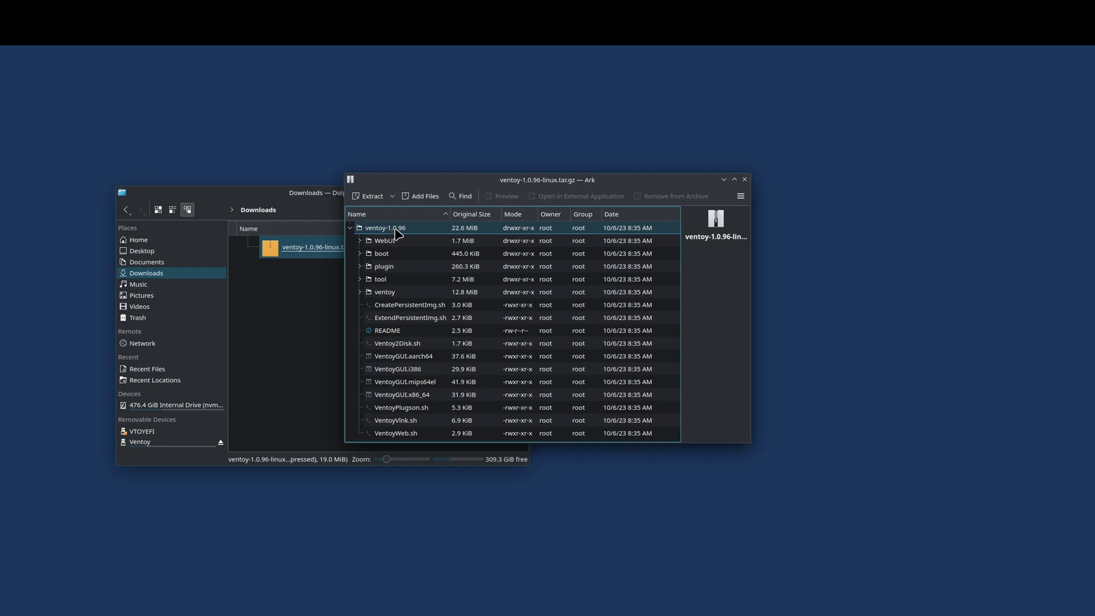
double_click(377, 228)
left_click_drag(376, 228, 294, 319)
left_click(745, 179)
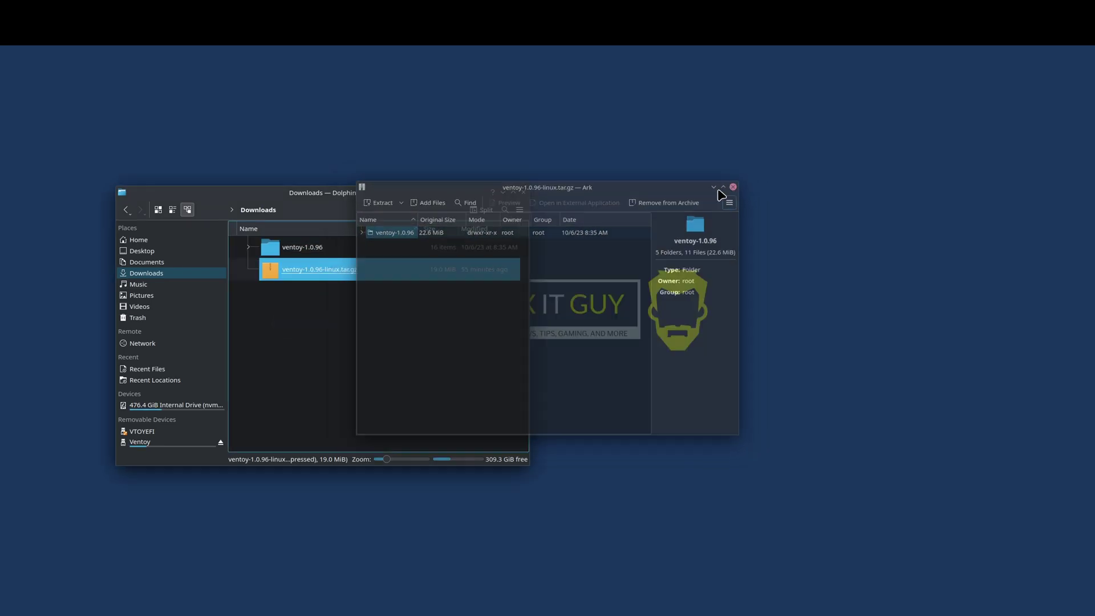
Open the extracted ventoy-1.0.96 folder and bring up its context menu
left_click(328, 250)
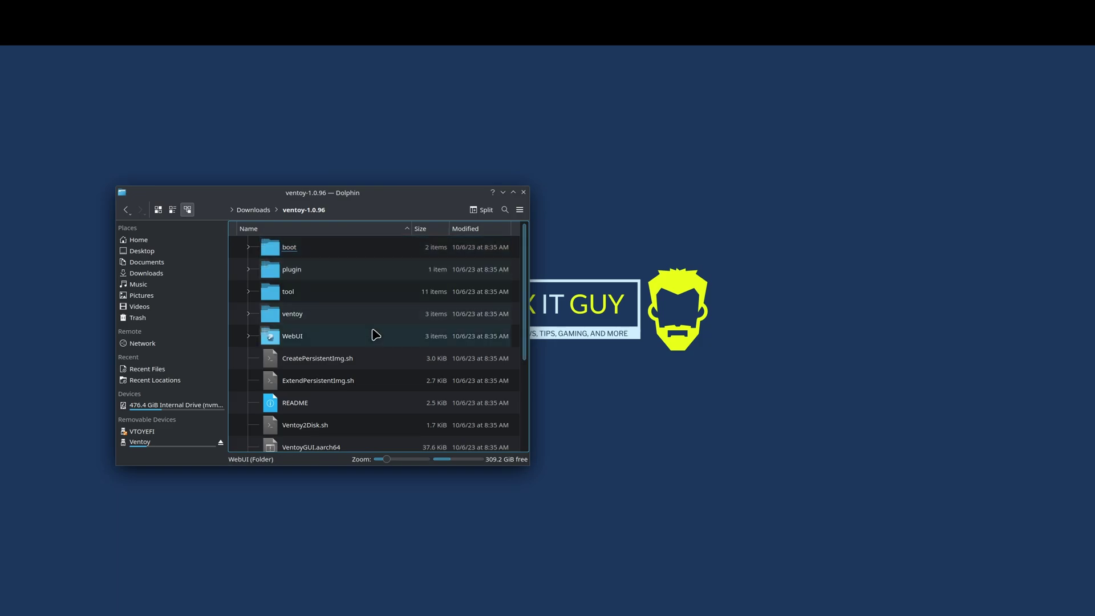
scroll(391, 335, "down", 3)
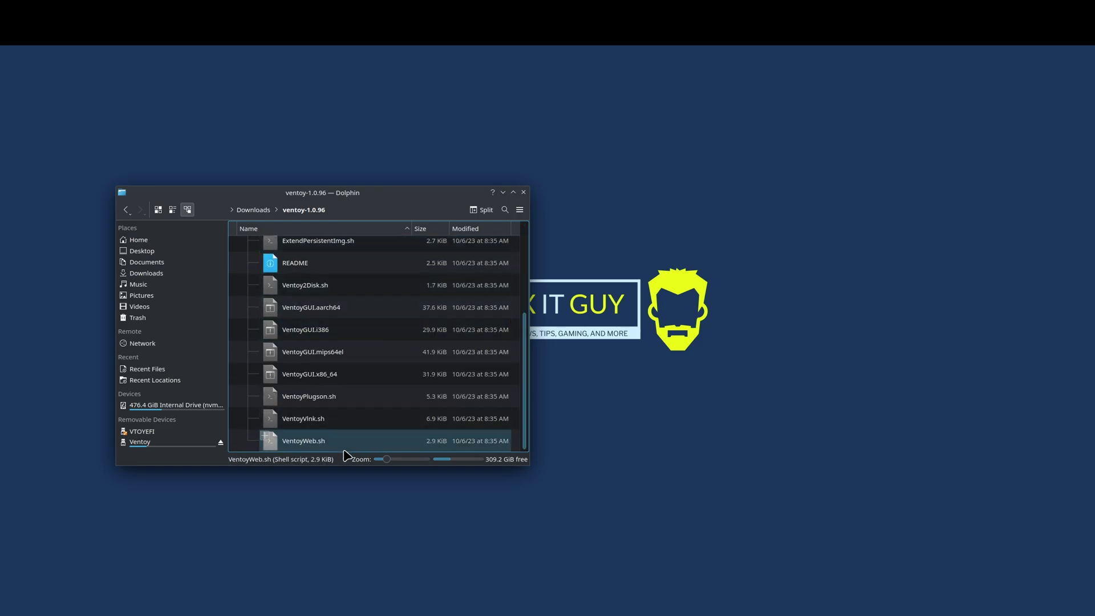
right_click(238, 428)
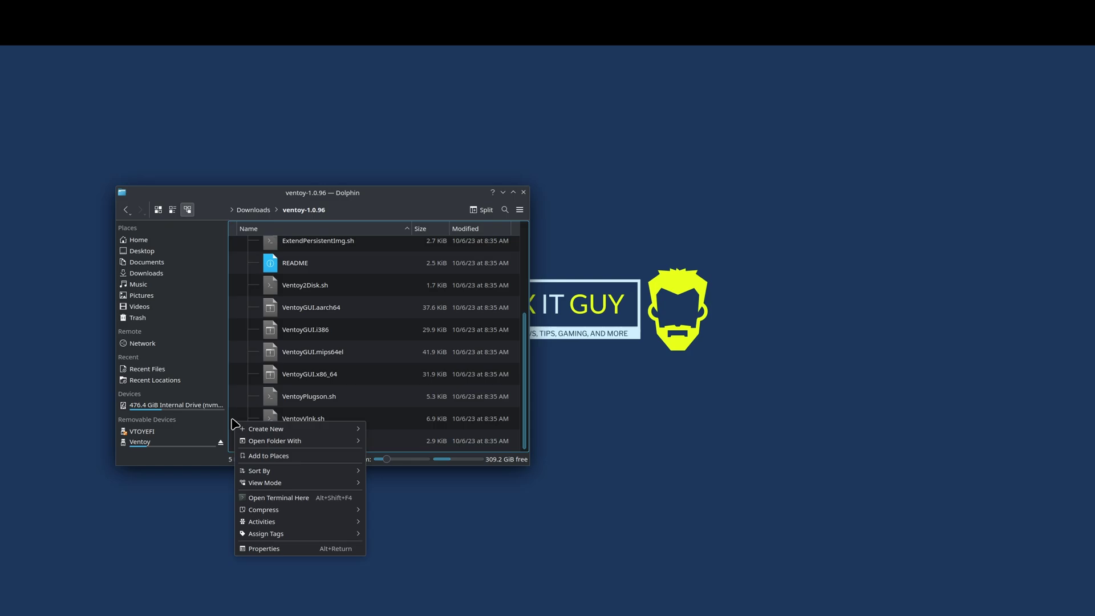
Run sudo bash ./VentoyWeb.sh in a terminal in ventoy-1.0.96, entering the password
left_click(271, 497)
type("sudo bash ./Ven")
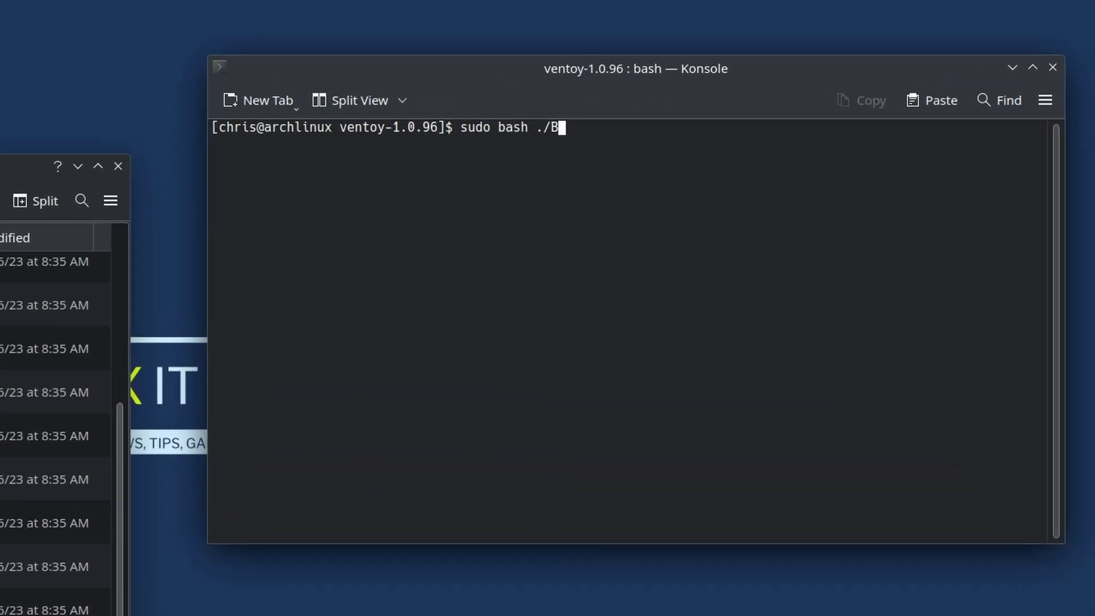
type("toyWe")
key("Tab")
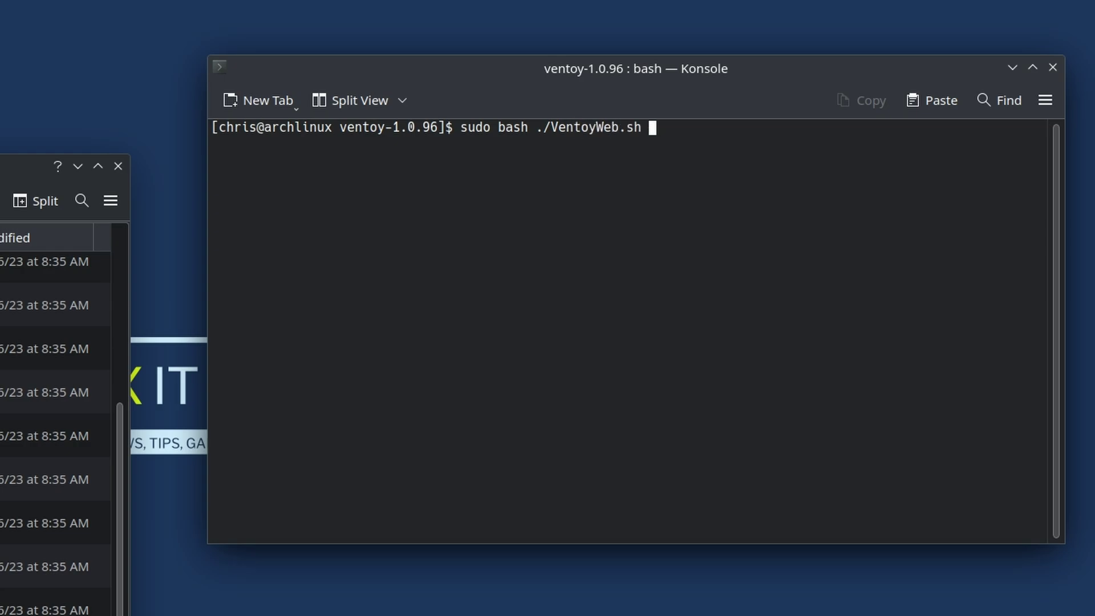
key("Return")
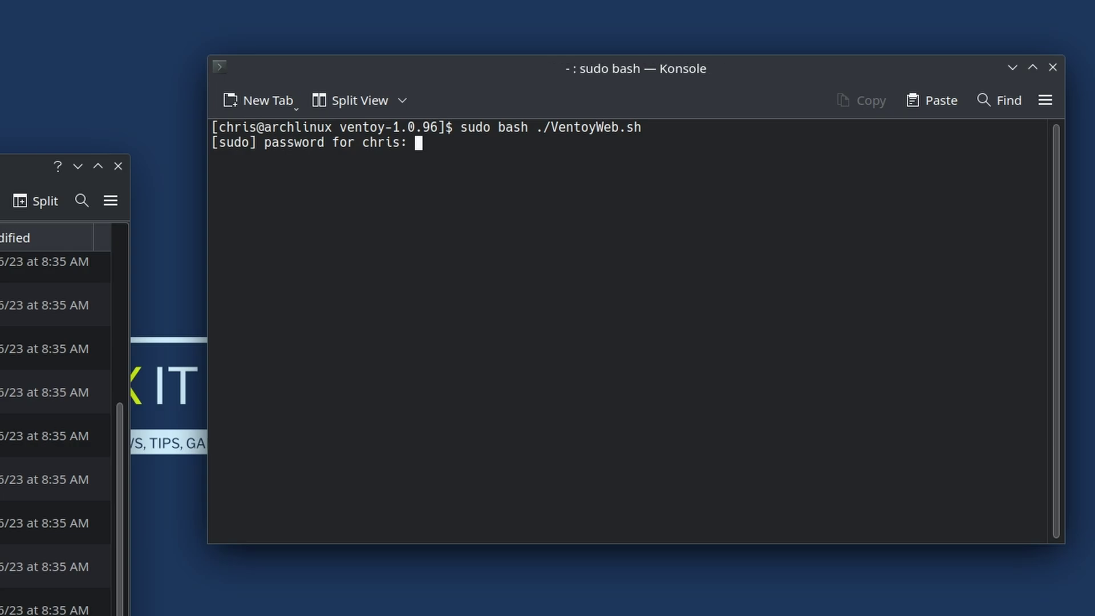
key("Return")
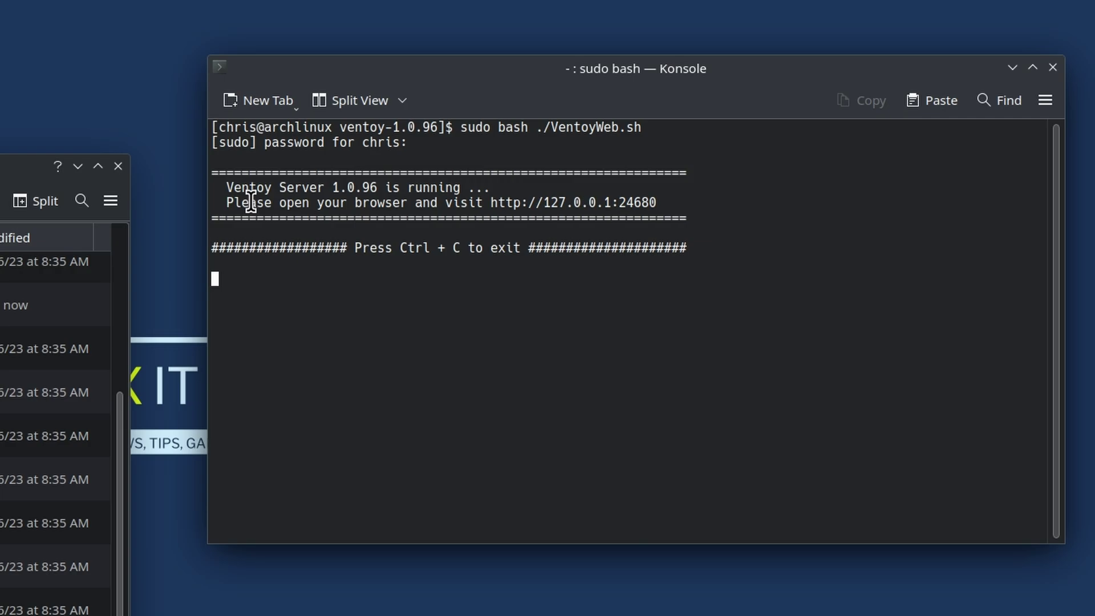
left_click_drag(496, 203, 659, 203)
right_click(607, 201)
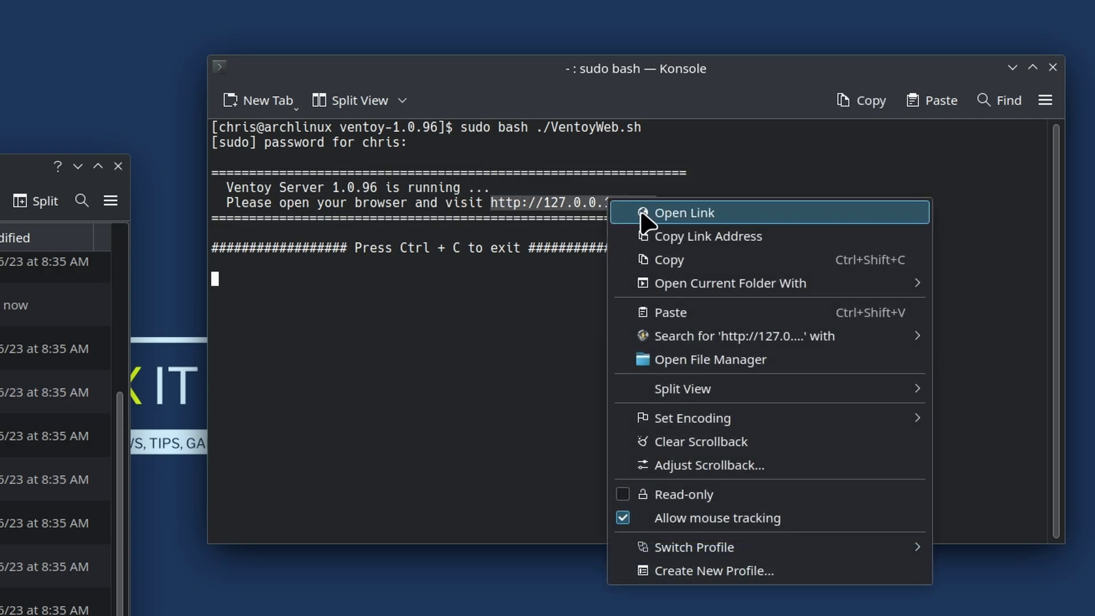
left_click(650, 259)
left_click(754, 229)
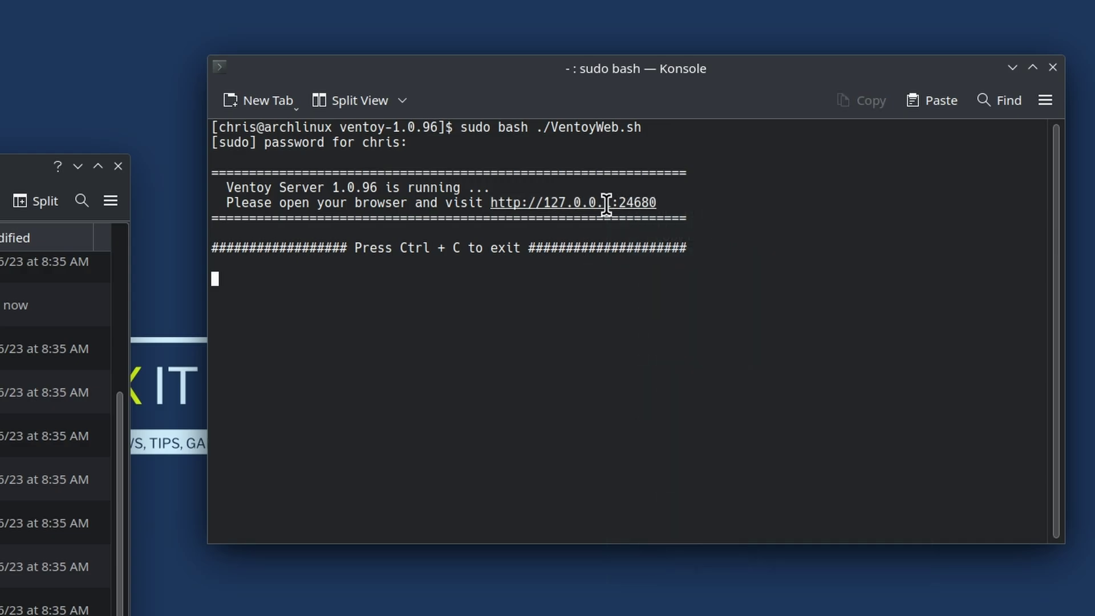
double_click(581, 202)
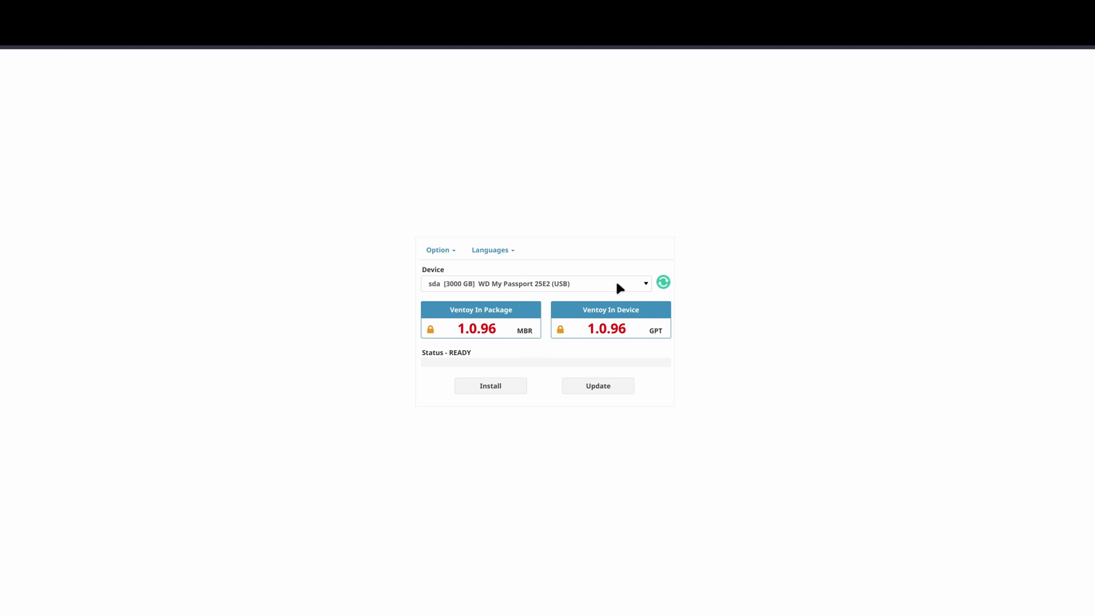
Refresh devices and install Ventoy onto the 8 GB Kingston stick, confirming both warnings
left_click(663, 283)
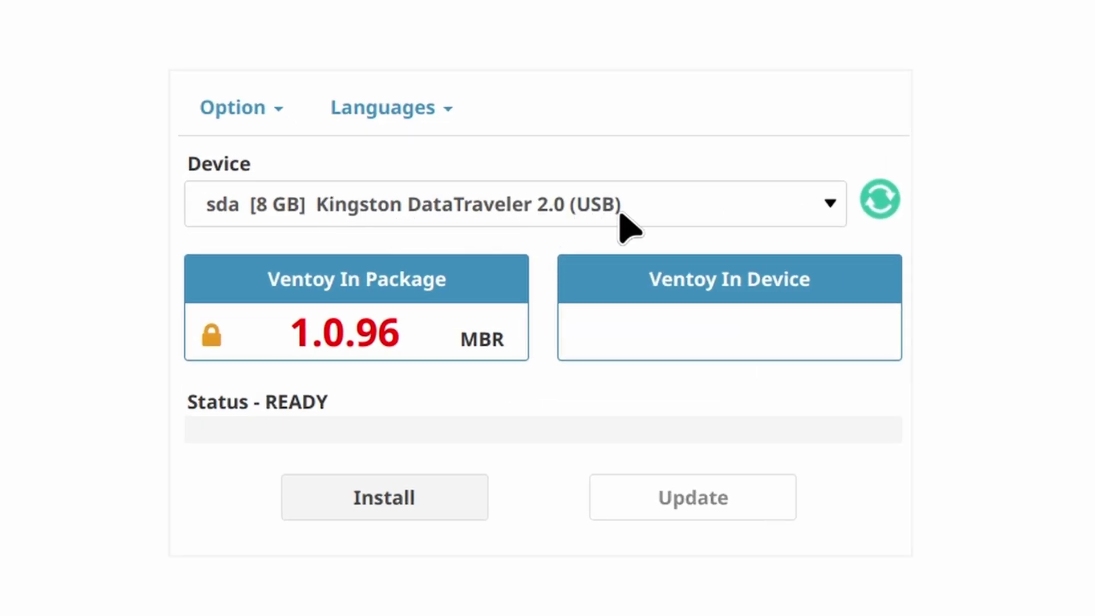
left_click(409, 502)
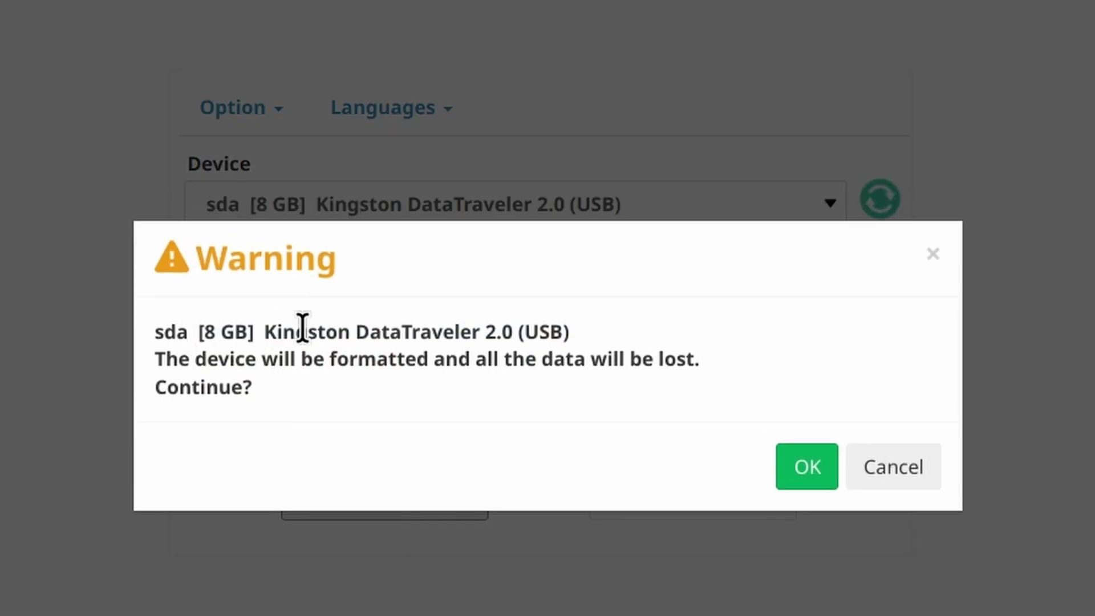
left_click(806, 466)
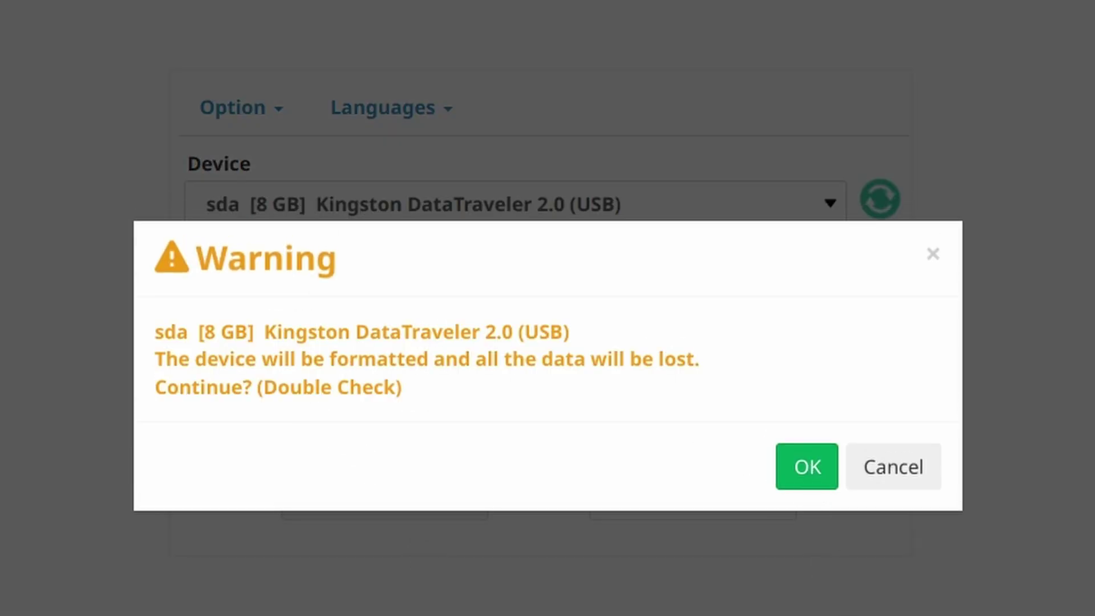
left_click(808, 482)
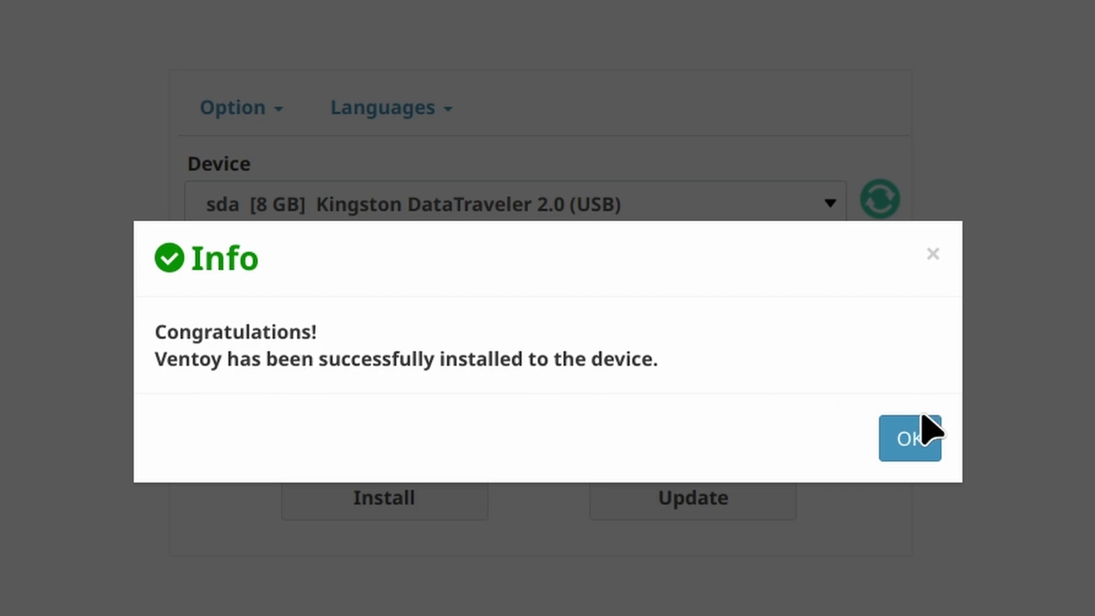
left_click(922, 432)
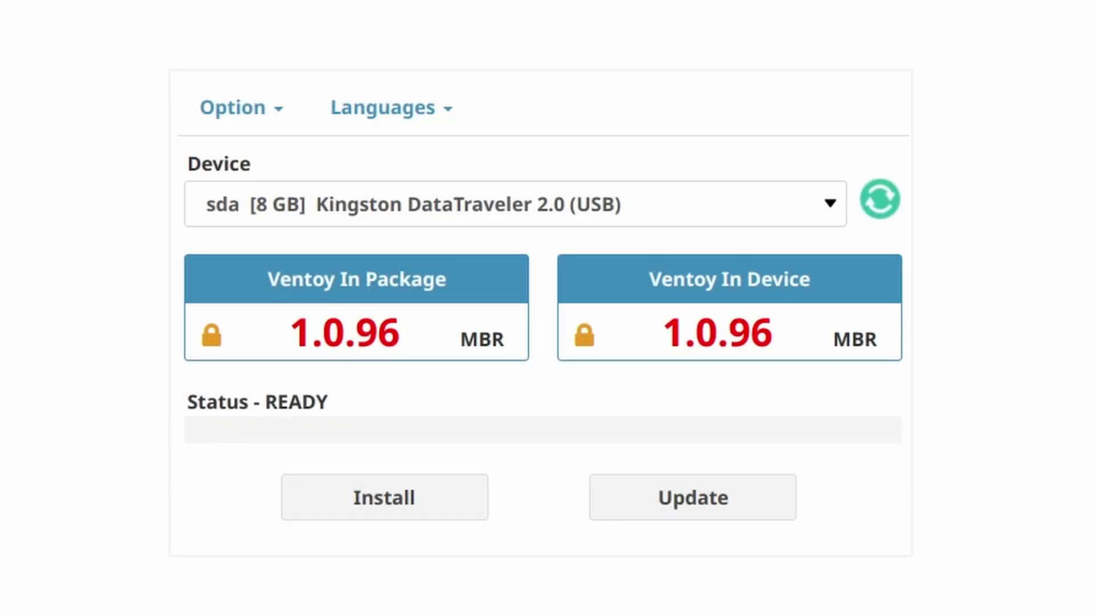
Set Ventoy's partition style option to GPT
left_click(273, 108)
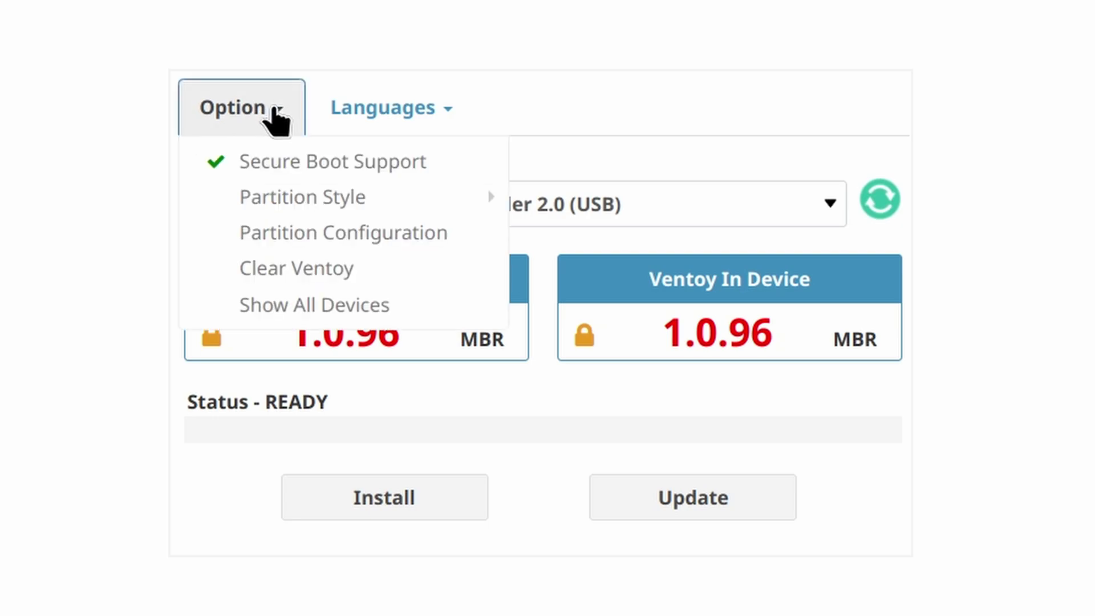
mouse_move(276, 200)
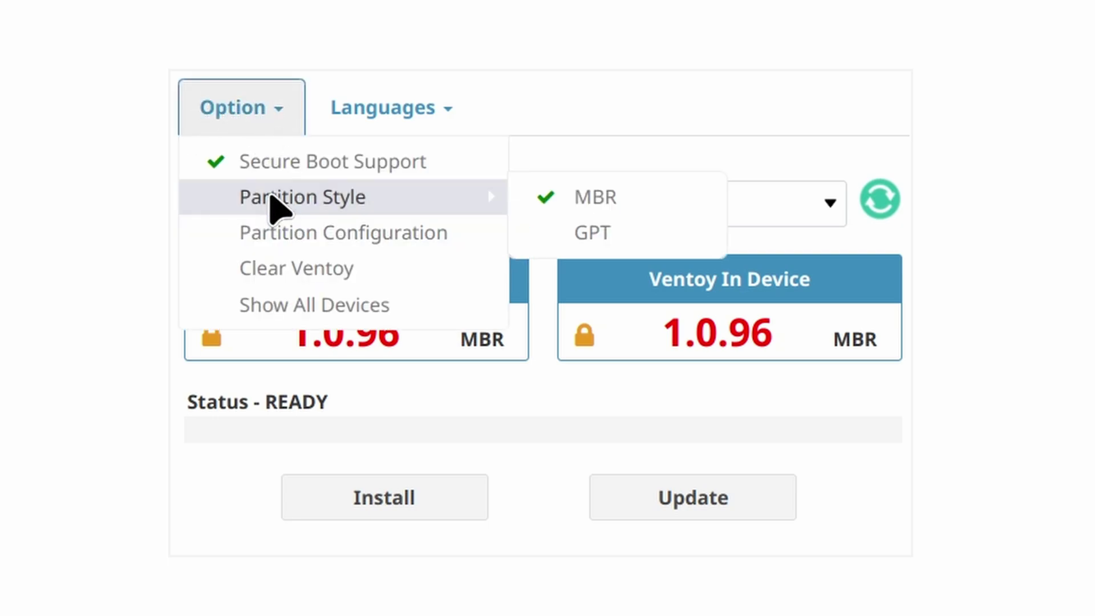
left_click(619, 235)
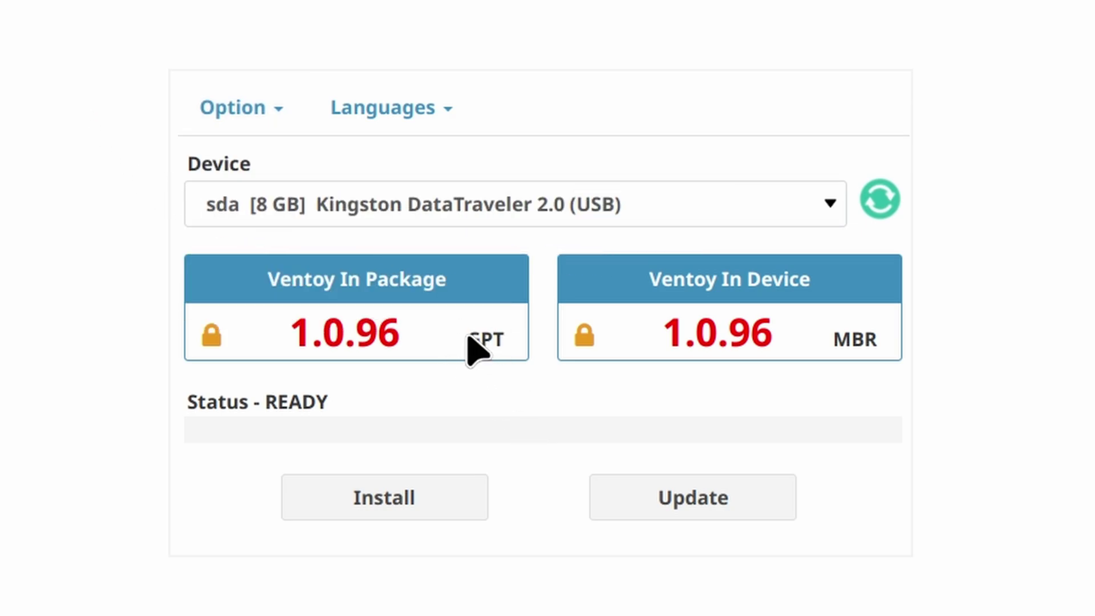
left_click(513, 369)
Reinstall Ventoy onto the USB stick, accepting both format warnings and the success message
left_click(345, 497)
left_click(805, 465)
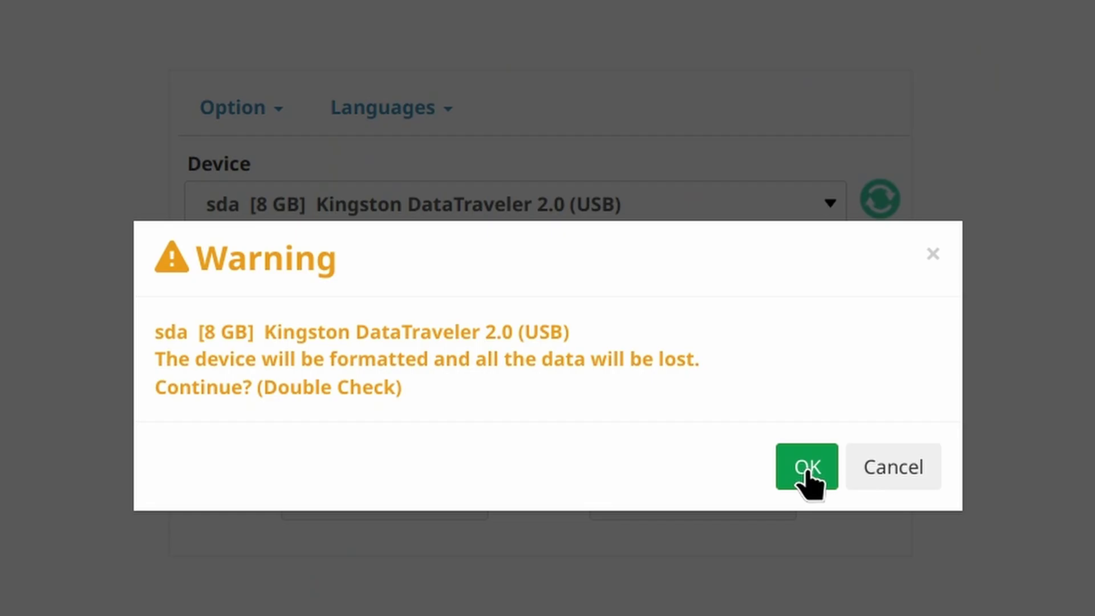
left_click(804, 465)
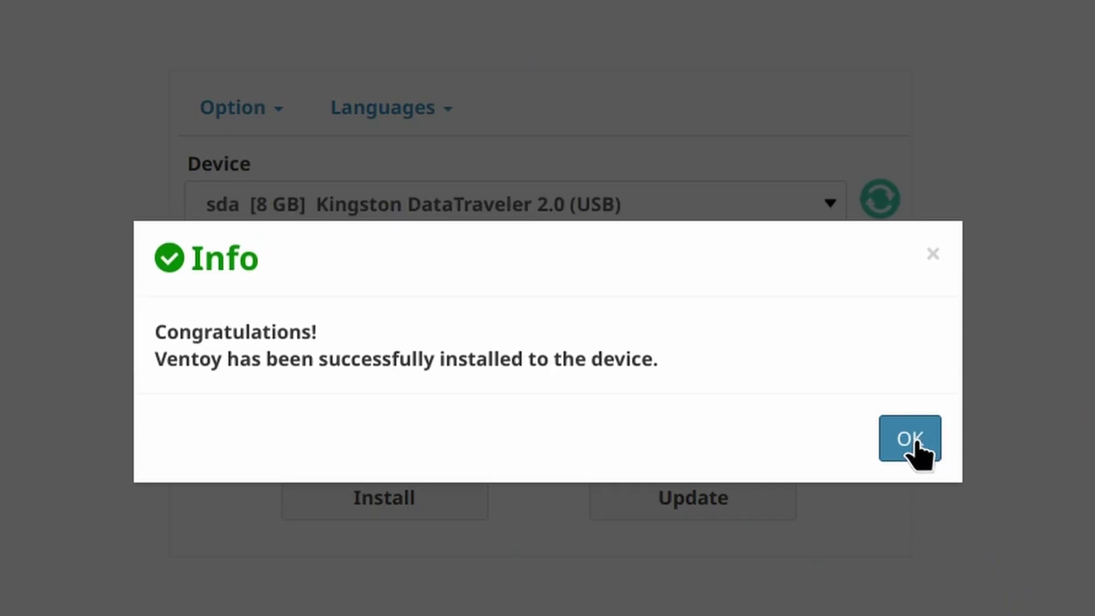
left_click(910, 442)
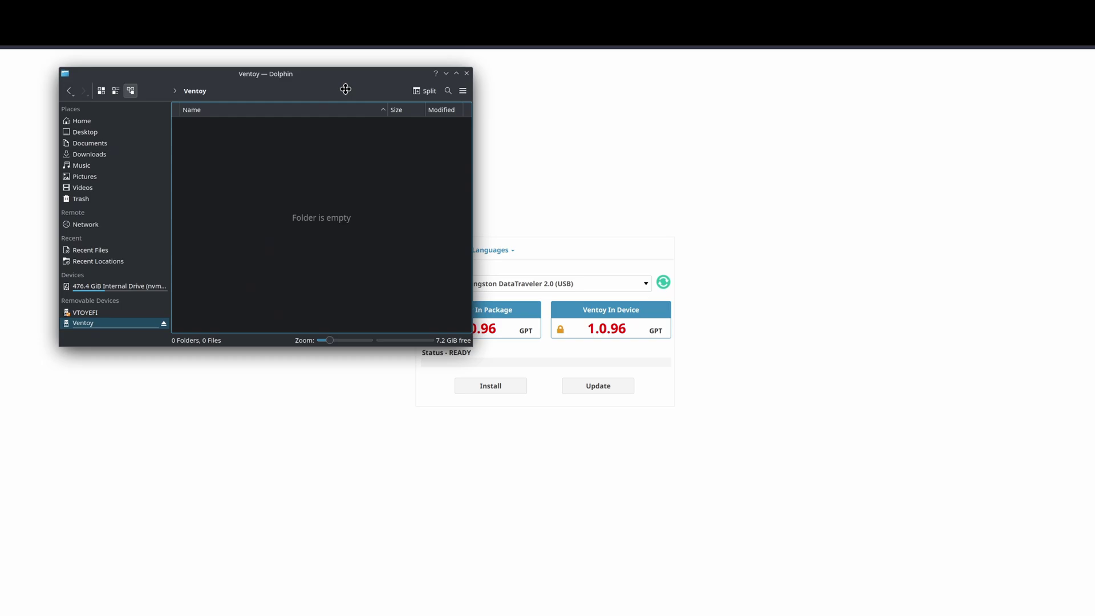
Copy archlinux-x86_64.iso and lmde-6-cinnamon-64bit.iso from Documents/ISOs in Dolphin
left_click_drag(344, 88, 340, 225)
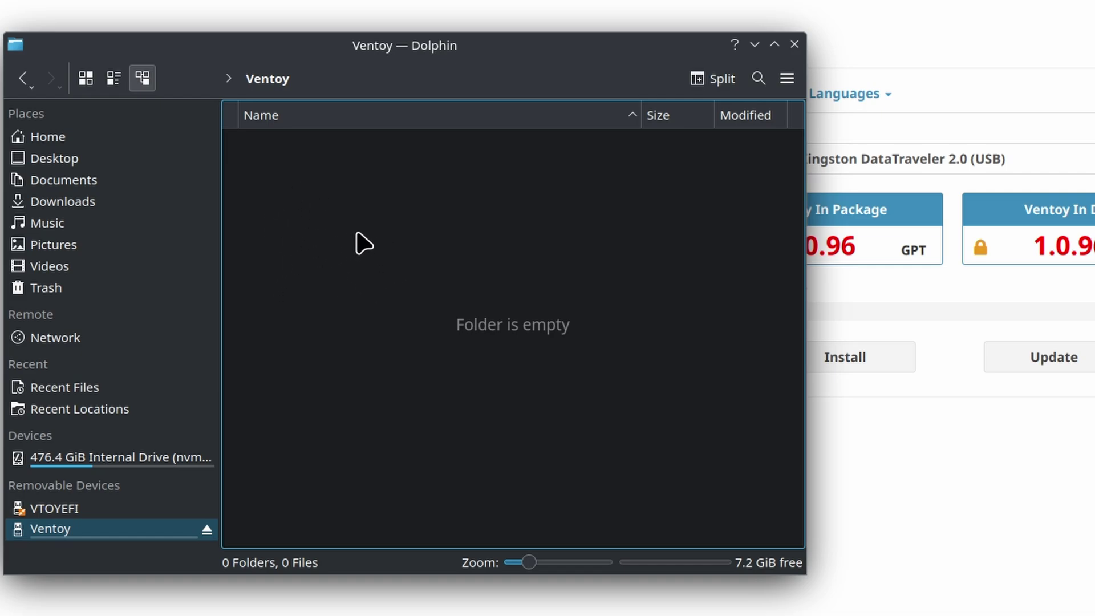
left_click(94, 181)
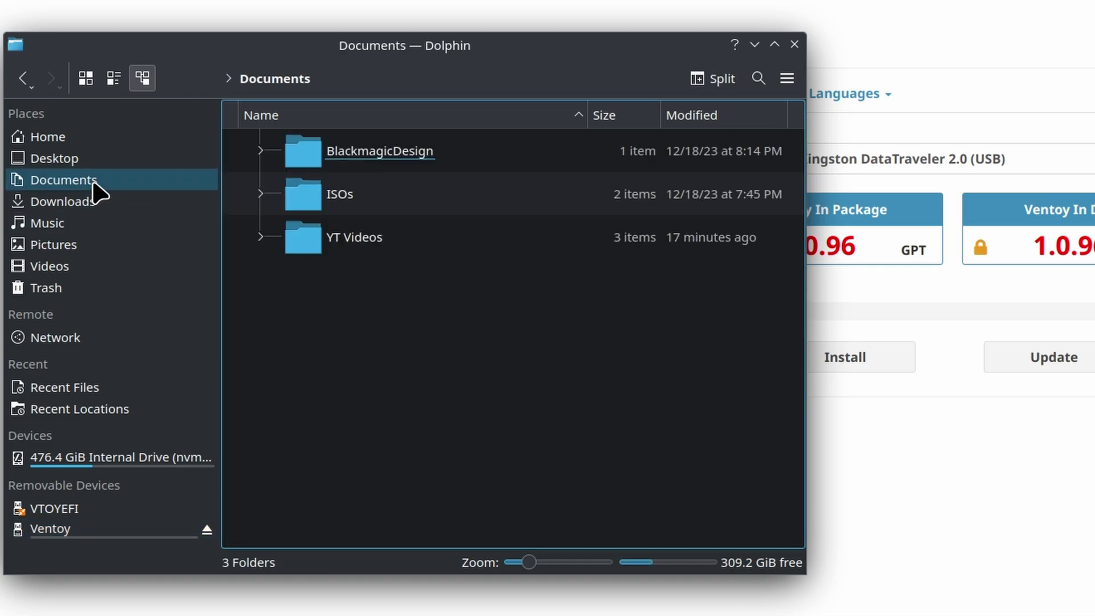
double_click(340, 197)
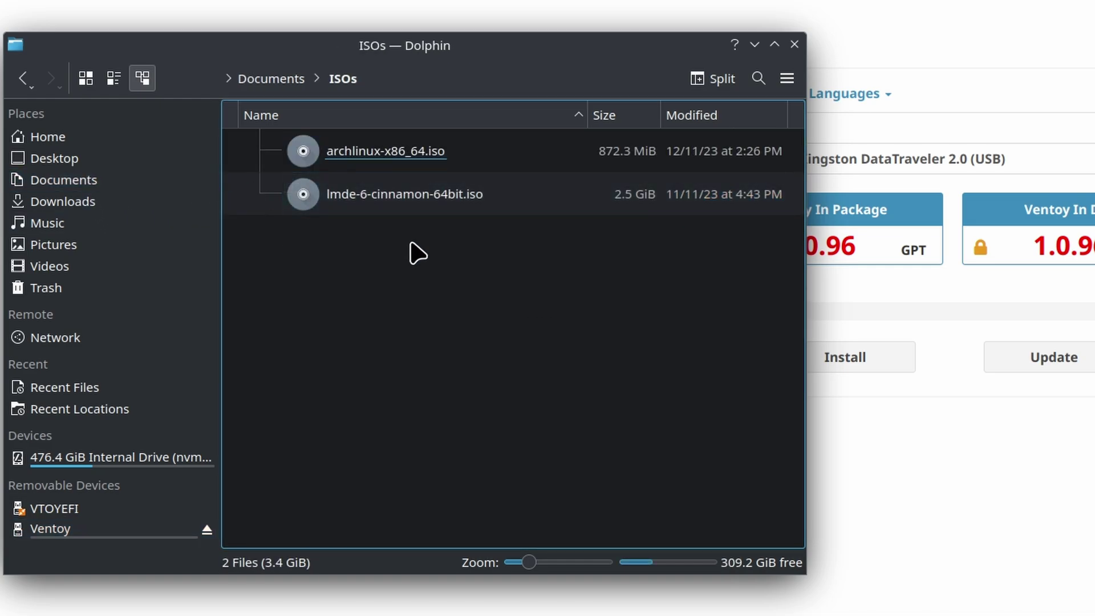
left_click_drag(406, 240, 382, 148)
right_click(382, 149)
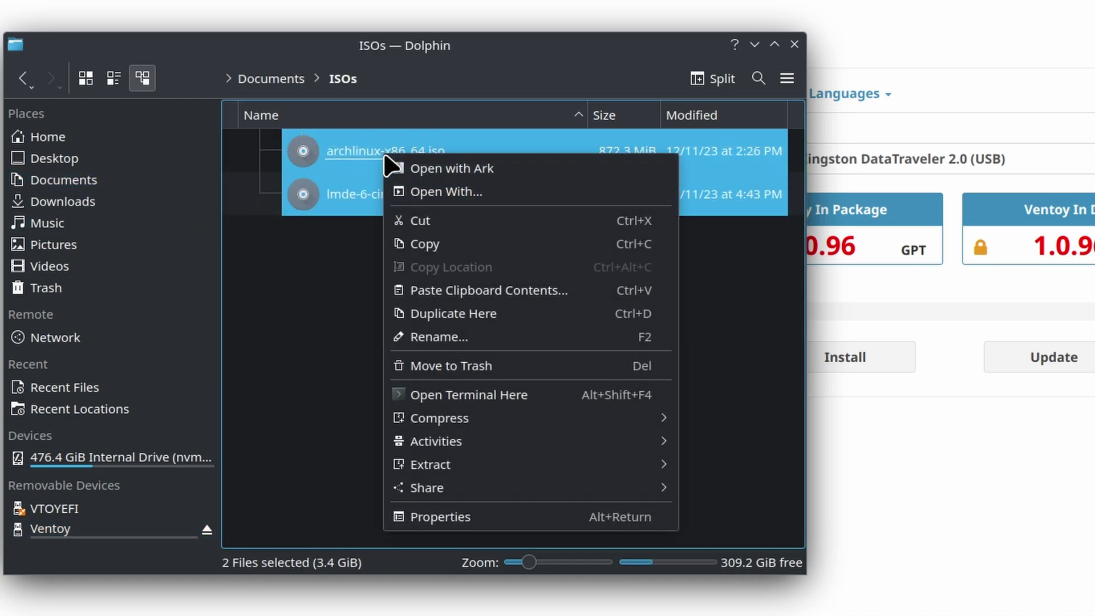
left_click(422, 244)
Paste the two ISO files onto the empty Ventoy USB drive
left_click(57, 529)
right_click(351, 339)
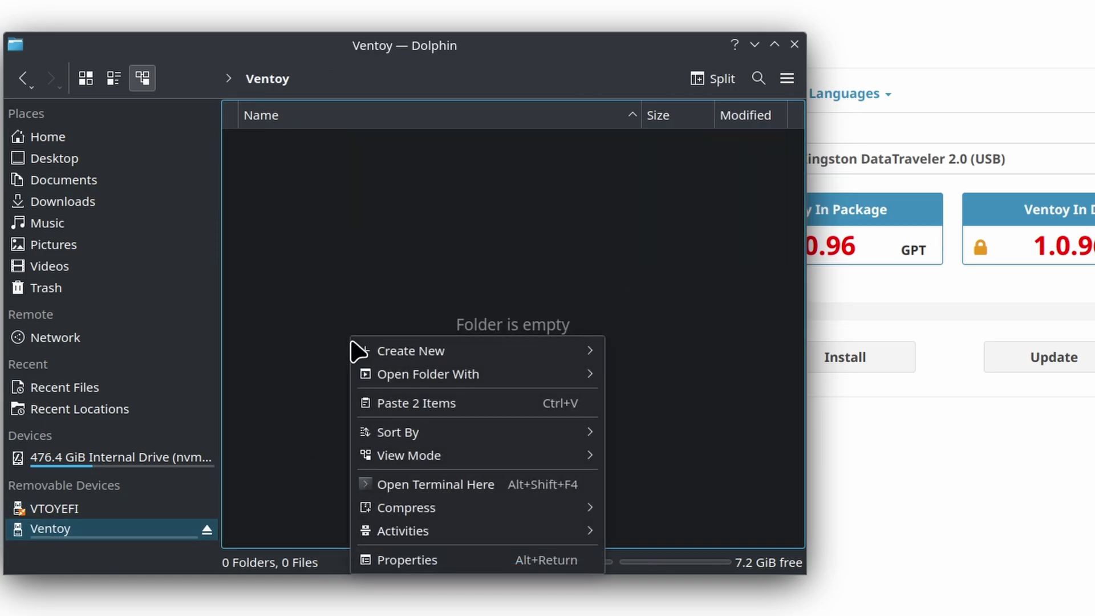
left_click(390, 405)
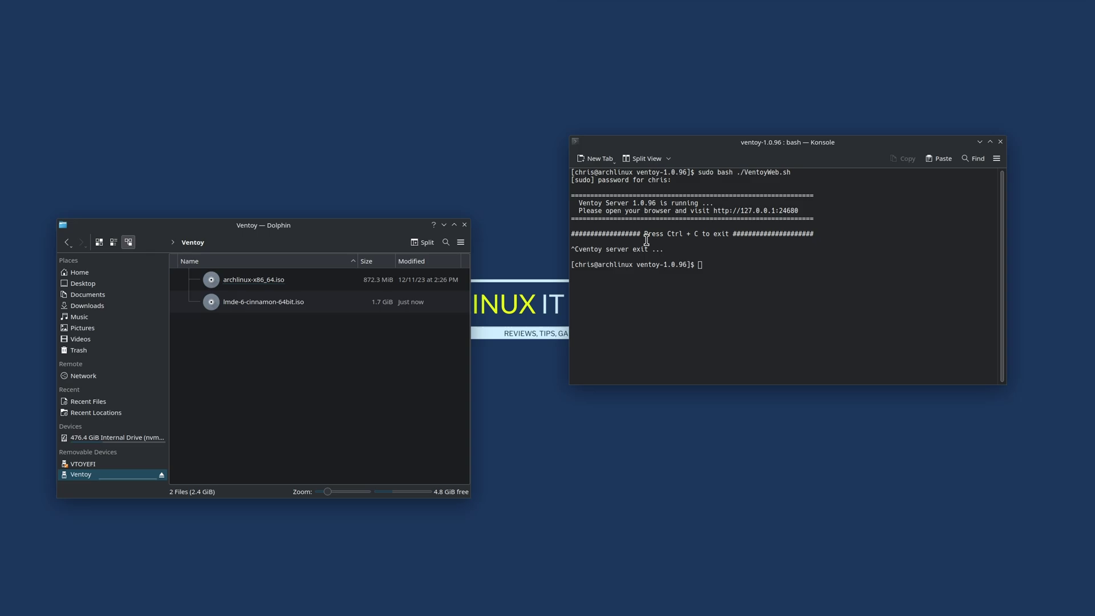
left_click_drag(656, 234, 728, 234)
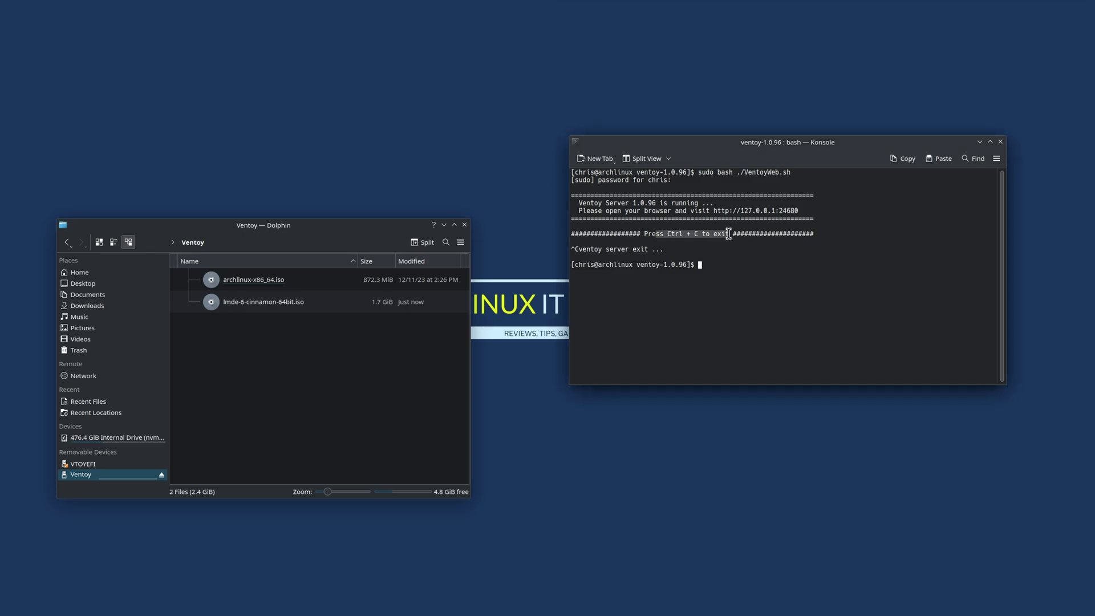
left_click(741, 269)
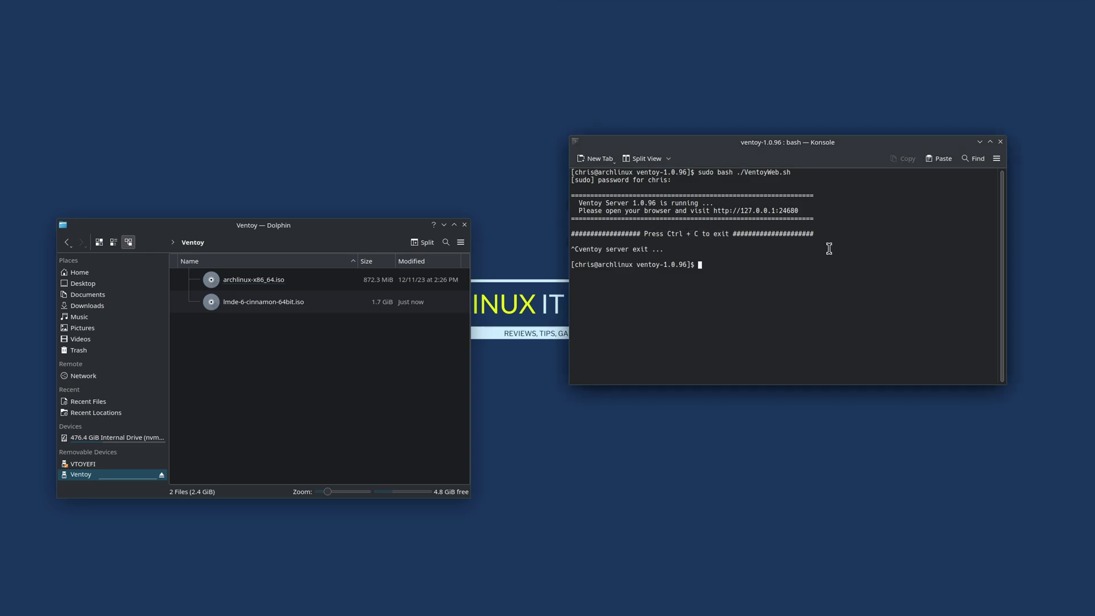
Close Konsole and boot archlinux-x86_64.iso from the Ventoy boot menu
left_click(1001, 142)
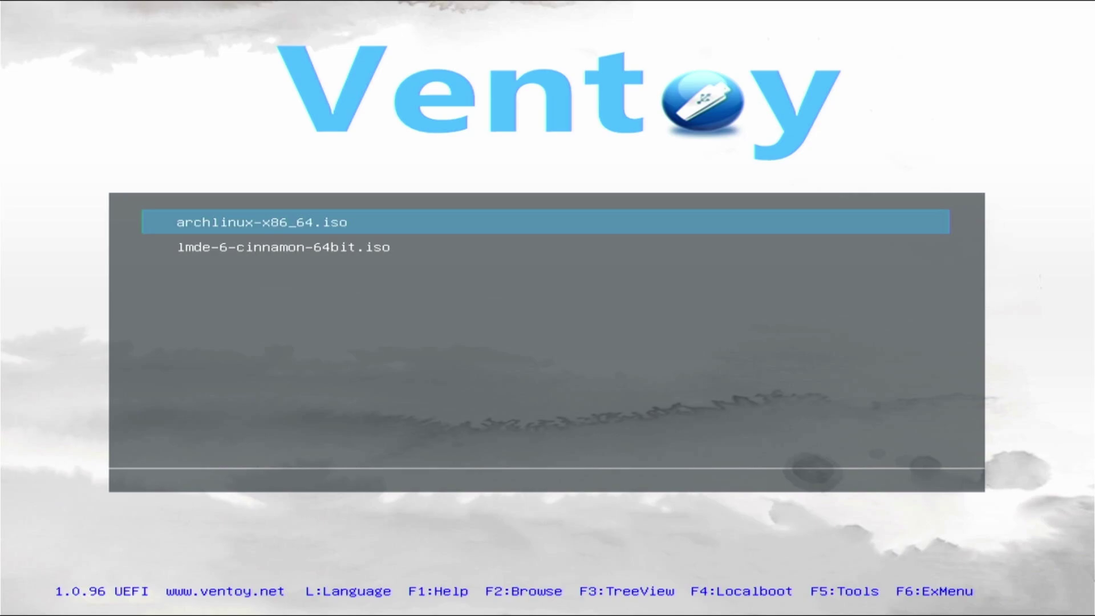
key("Down")
key("Up")
key("Down")
key("Up")
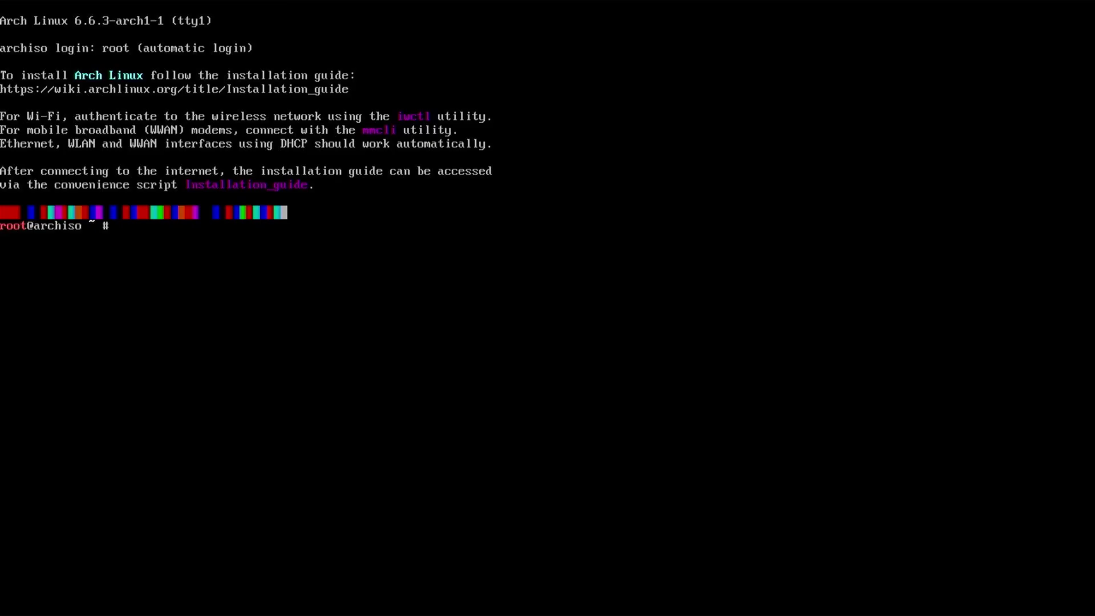
Run archinstall at the archiso prompt and browse its options down to Abort and back up
type("archinstall")
key("Return")
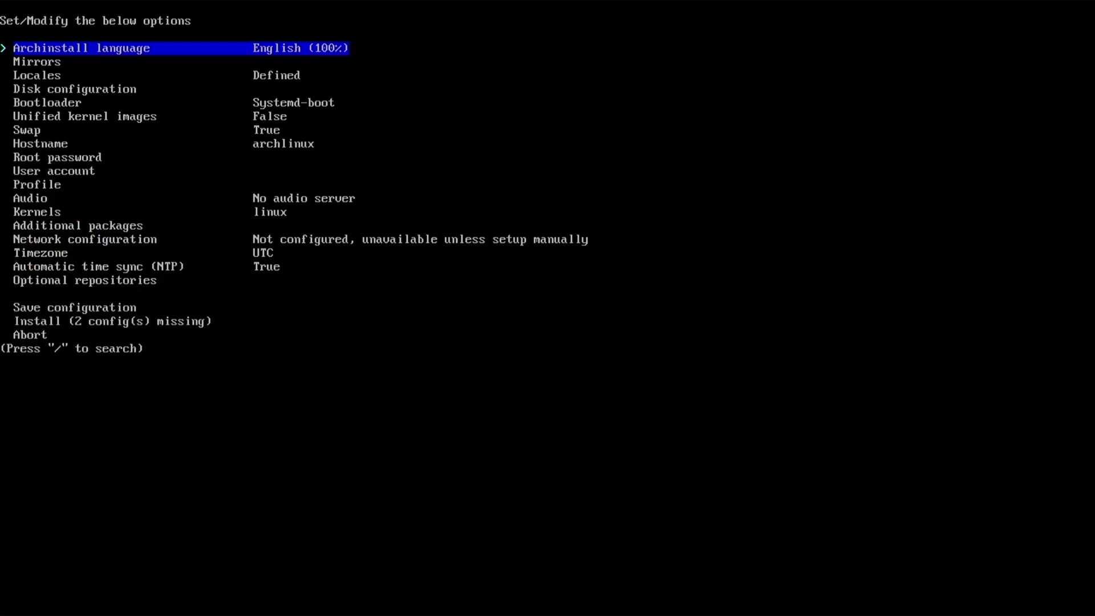
key("Down")
key("Down")
key("Down")
key("Down")
key("Down")
key("Down")
key("Down")
key("Down")
key("Down")
key("Down")
key("Down")
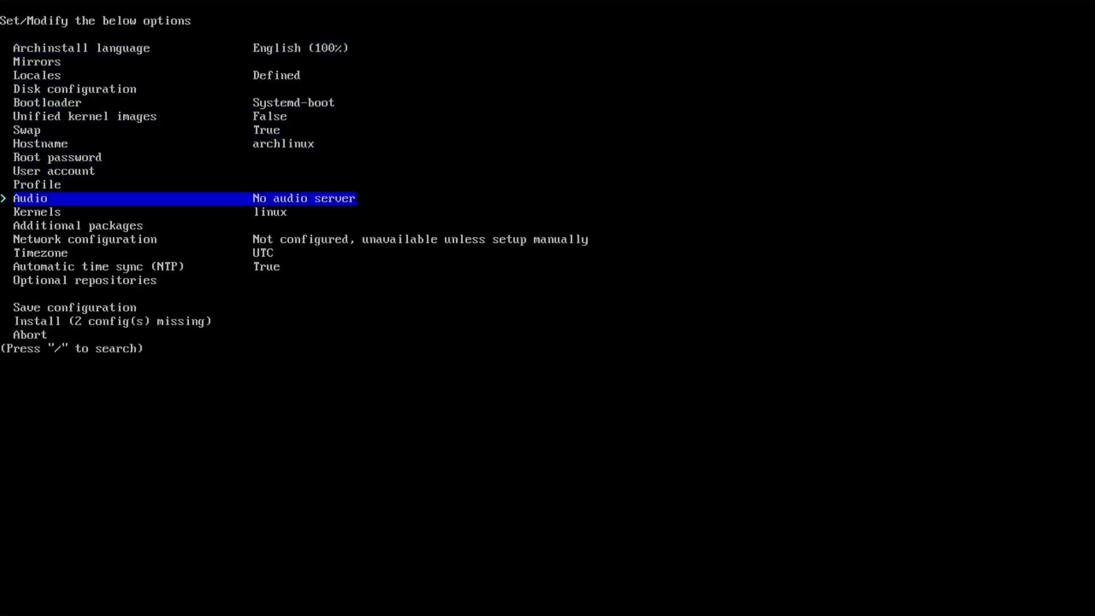
key("Down")
key("Down")
key("Down")
key("Down")
key("Down")
key("Down")
key("Down")
key("Down")
key("Down")
key("Up")
key("Up")
key("Up")
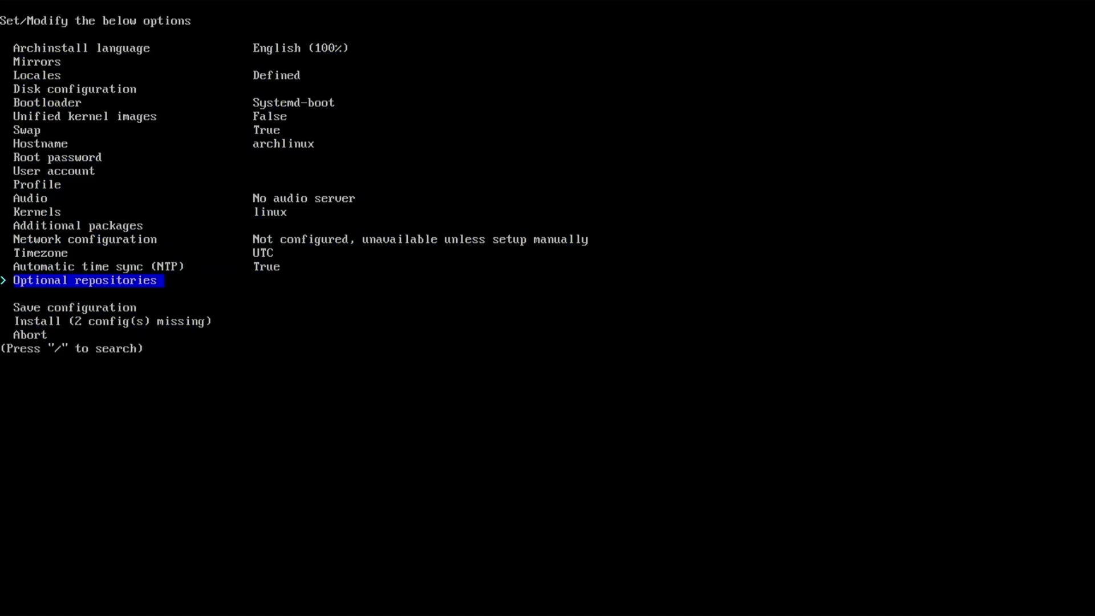
key("Up")
key("Up")
key("Up")
key("Up")
key("Up")
key("Up")
key("Up")
key("Up")
key("Up")
key("Up")
key("Up")
key("Up")
key("Up")
key("Up")
key("Up")
key("Up")
key("Up")
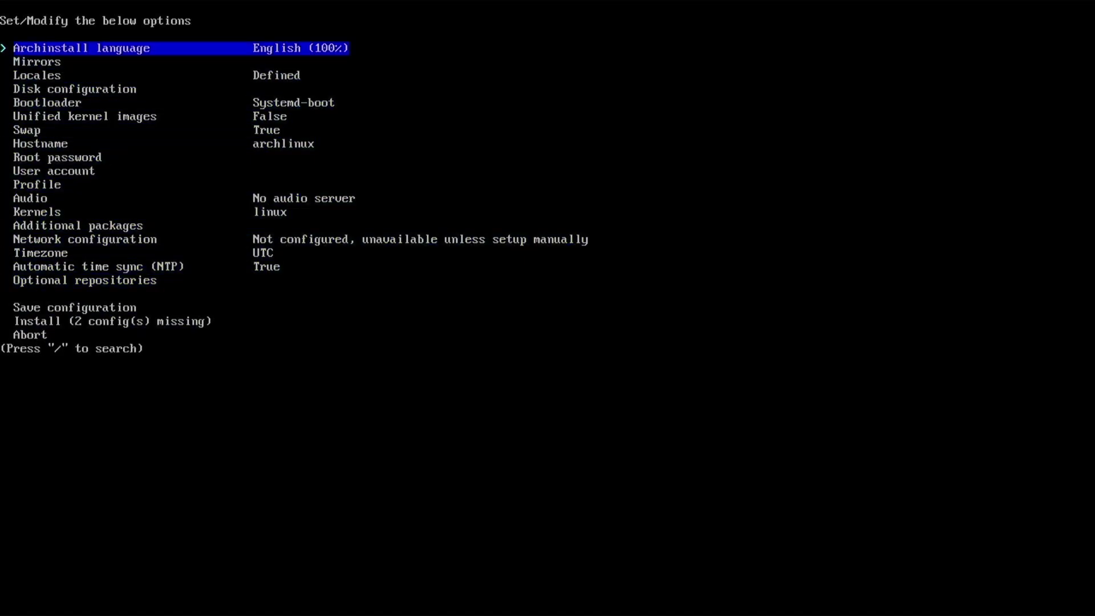